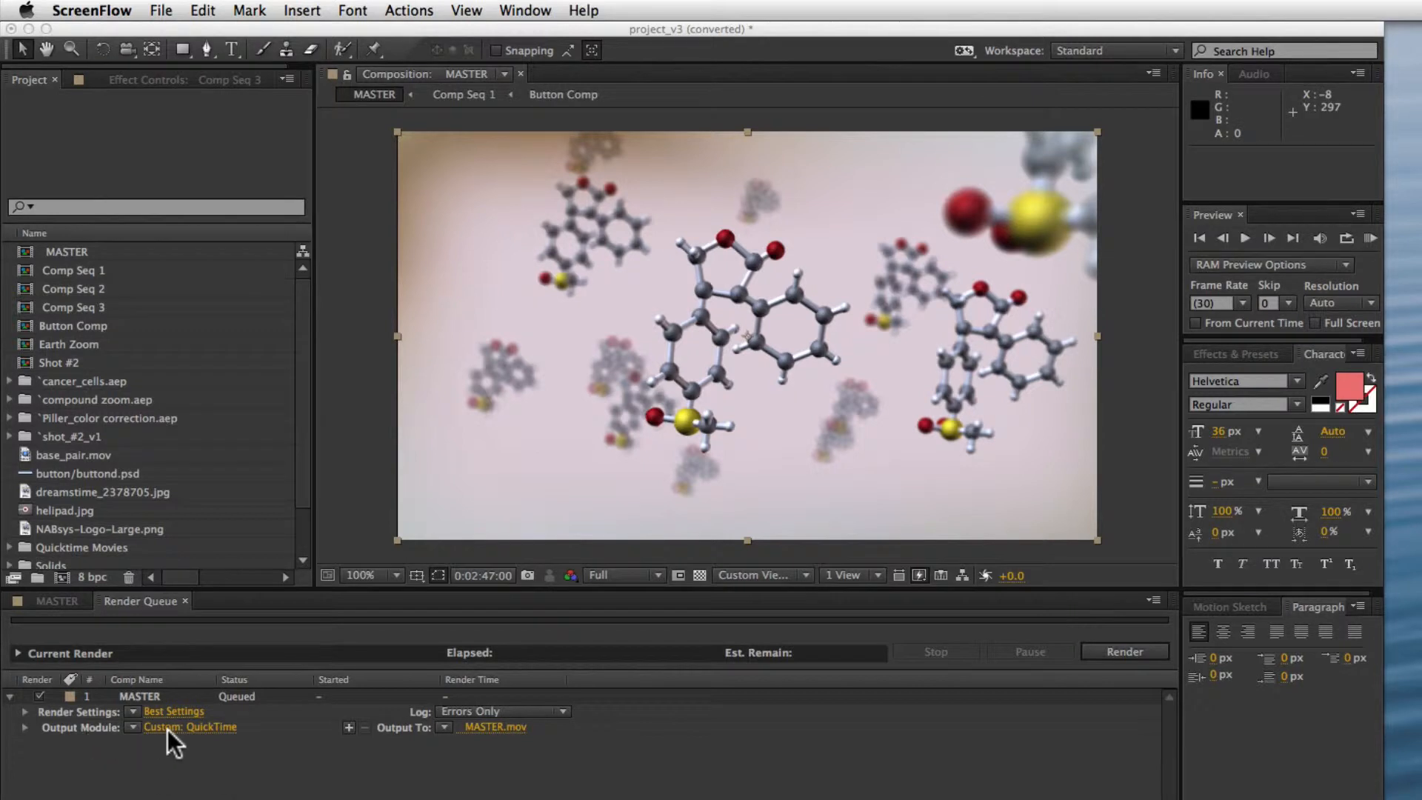
Configure the MASTER render's QuickTime output module to use the H.264 video codec at quality 100
{"action": "left_click", "coordinate": [189, 727]}
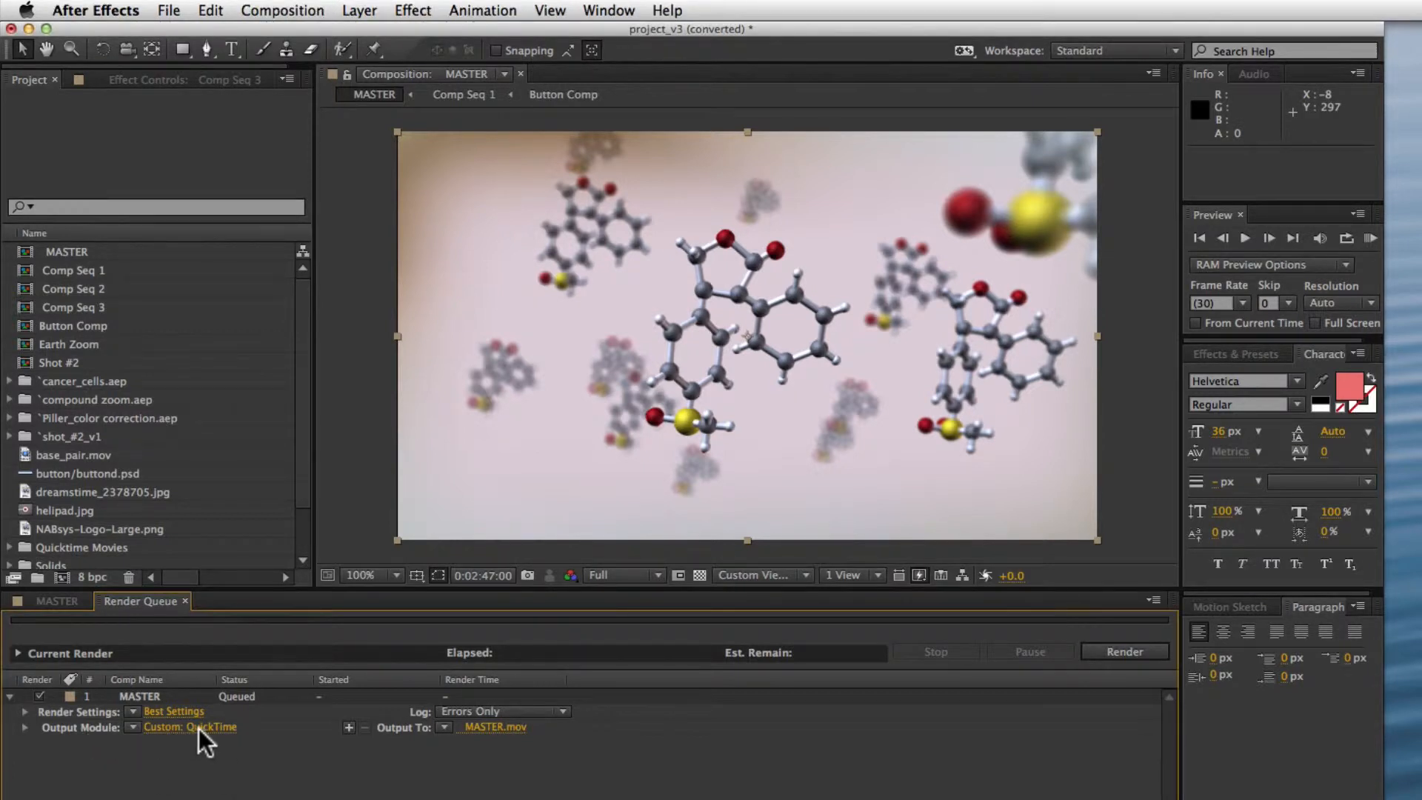
{"action": "left_click", "coordinate": [215, 728]}
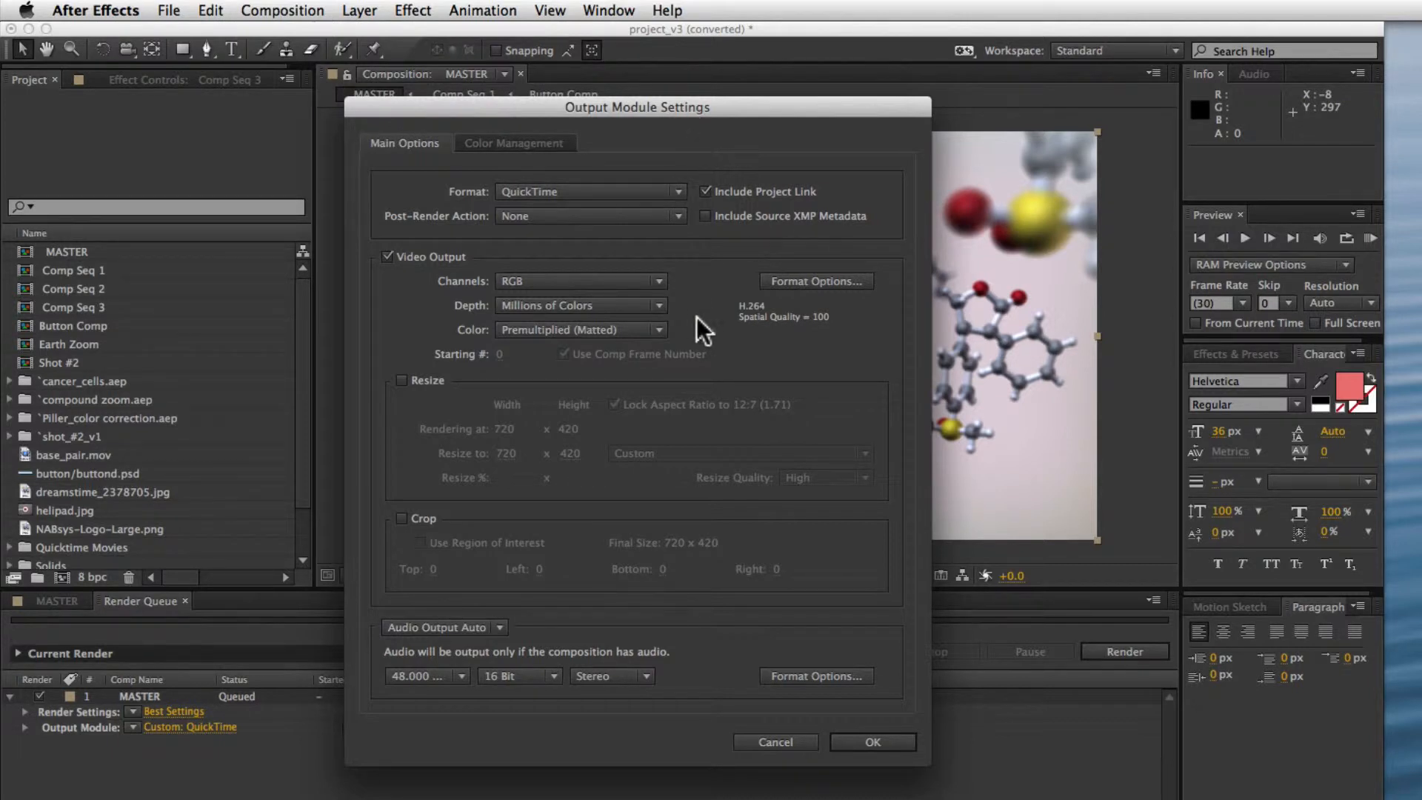
{"action": "left_click", "coordinate": [833, 280]}
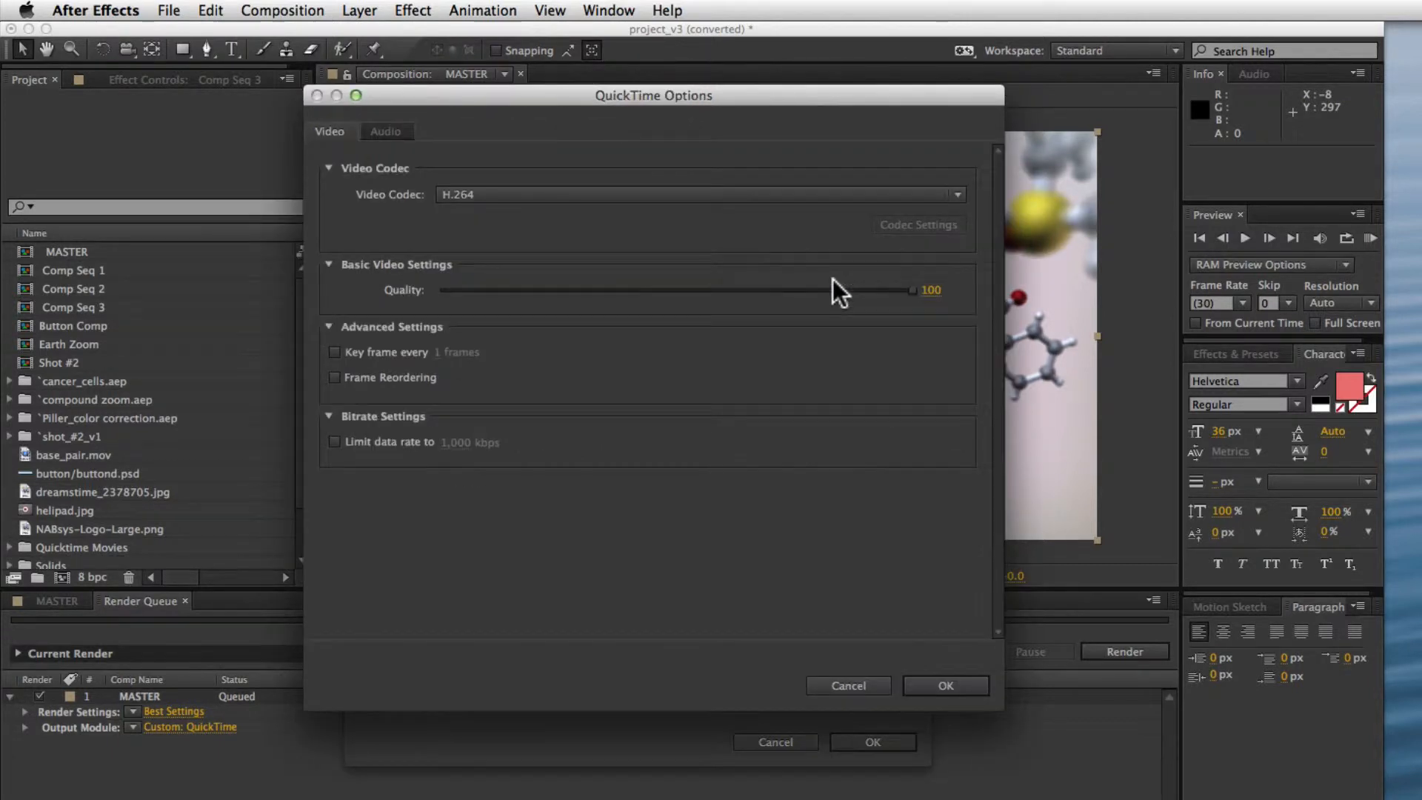
{"action": "left_click", "coordinate": [507, 194]}
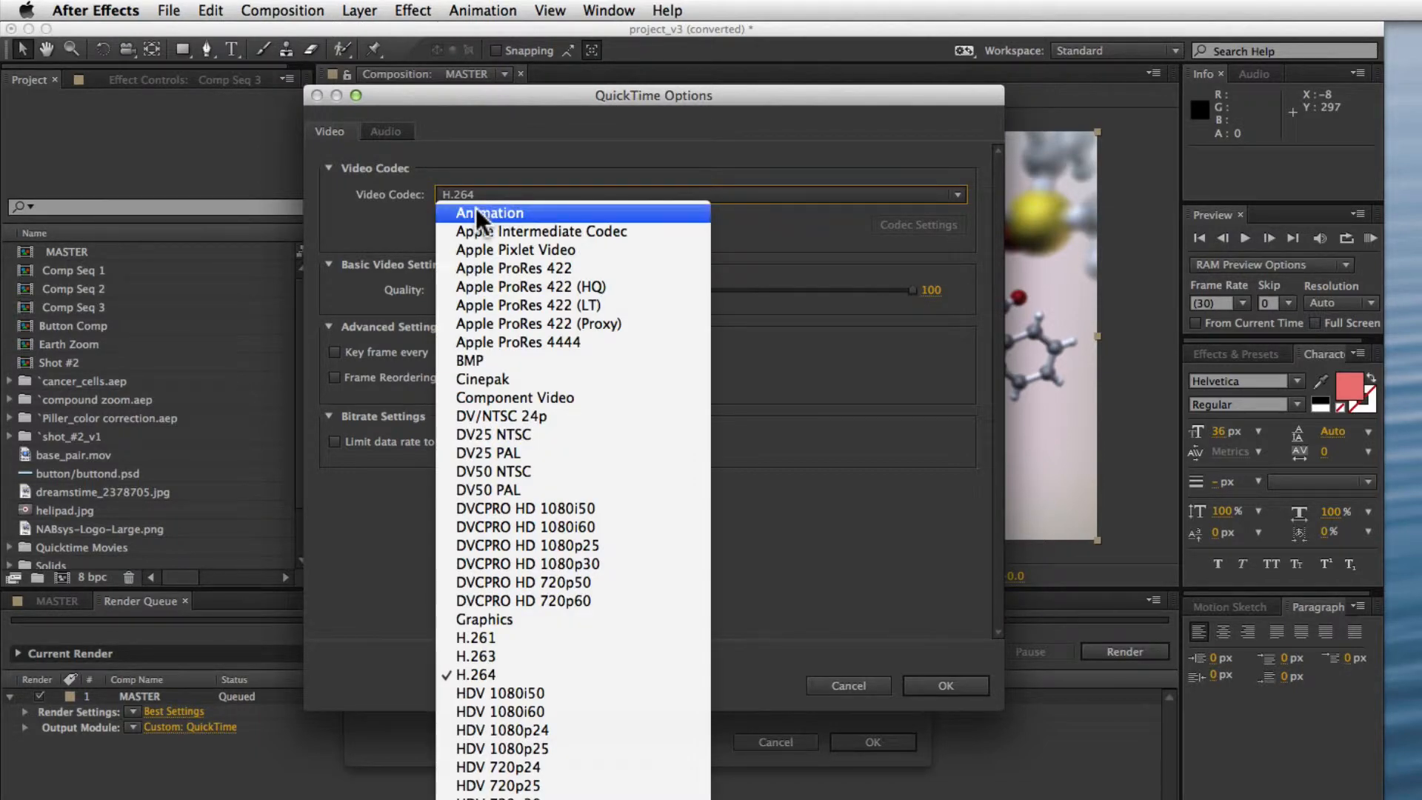
{"action": "left_click", "coordinate": [476, 212]}
{"action": "left_click", "coordinate": [506, 195]}
{"action": "left_click", "coordinate": [491, 674]}
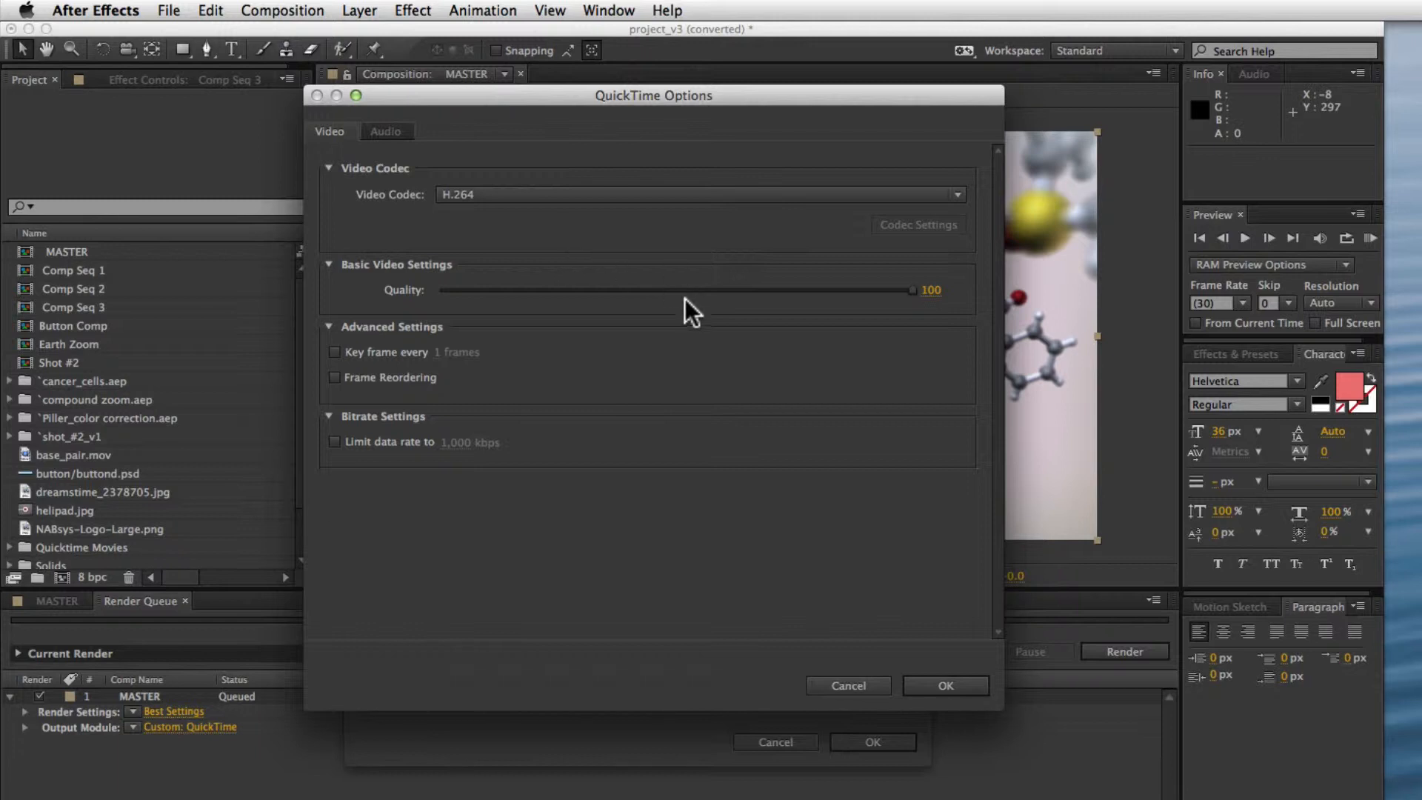
{"action": "left_click", "coordinate": [945, 685]}
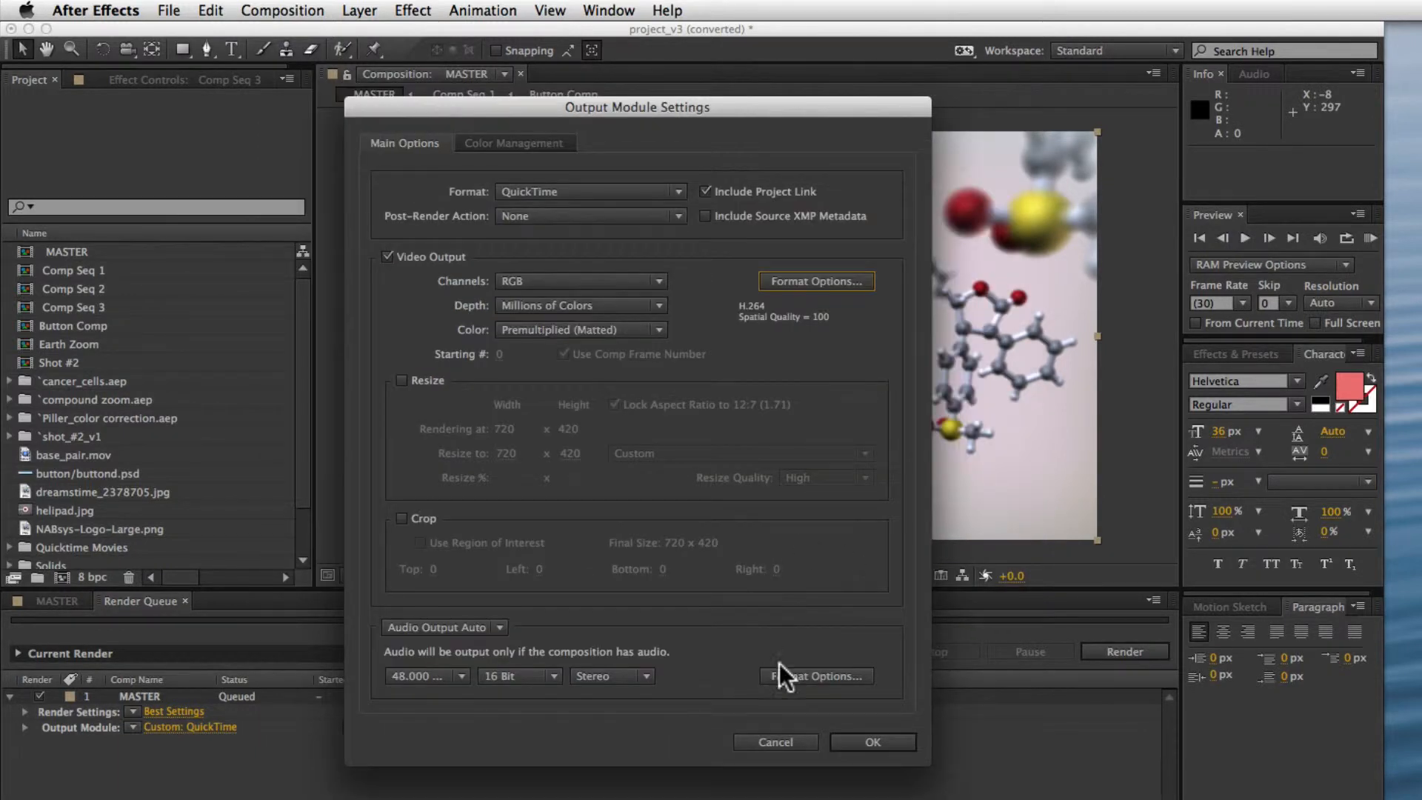
{"action": "left_click", "coordinate": [870, 742]}
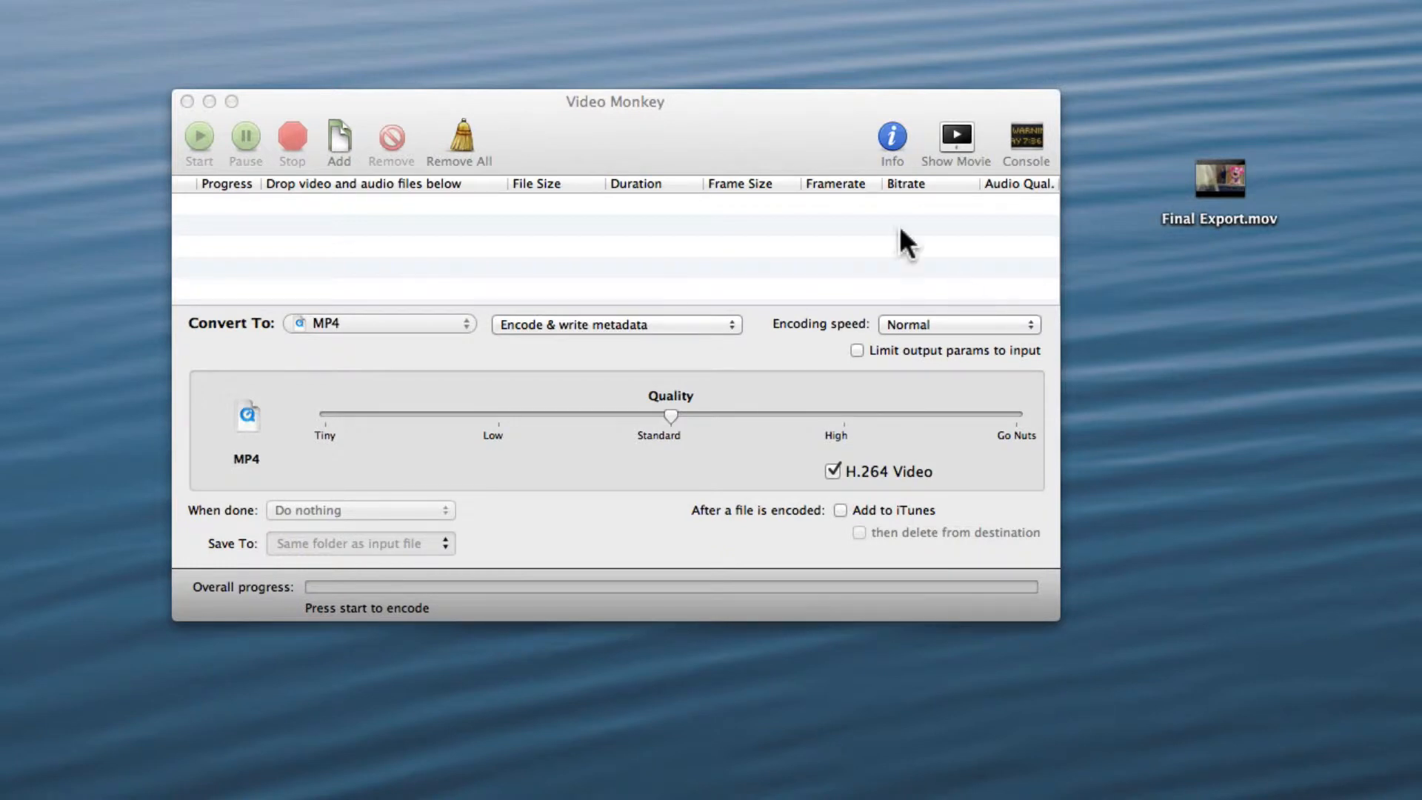
In Video Monkey, add Final Export.mov from the desktop to the file list and choose MP4 as the conversion format
{"action": "left_click", "coordinate": [665, 117]}
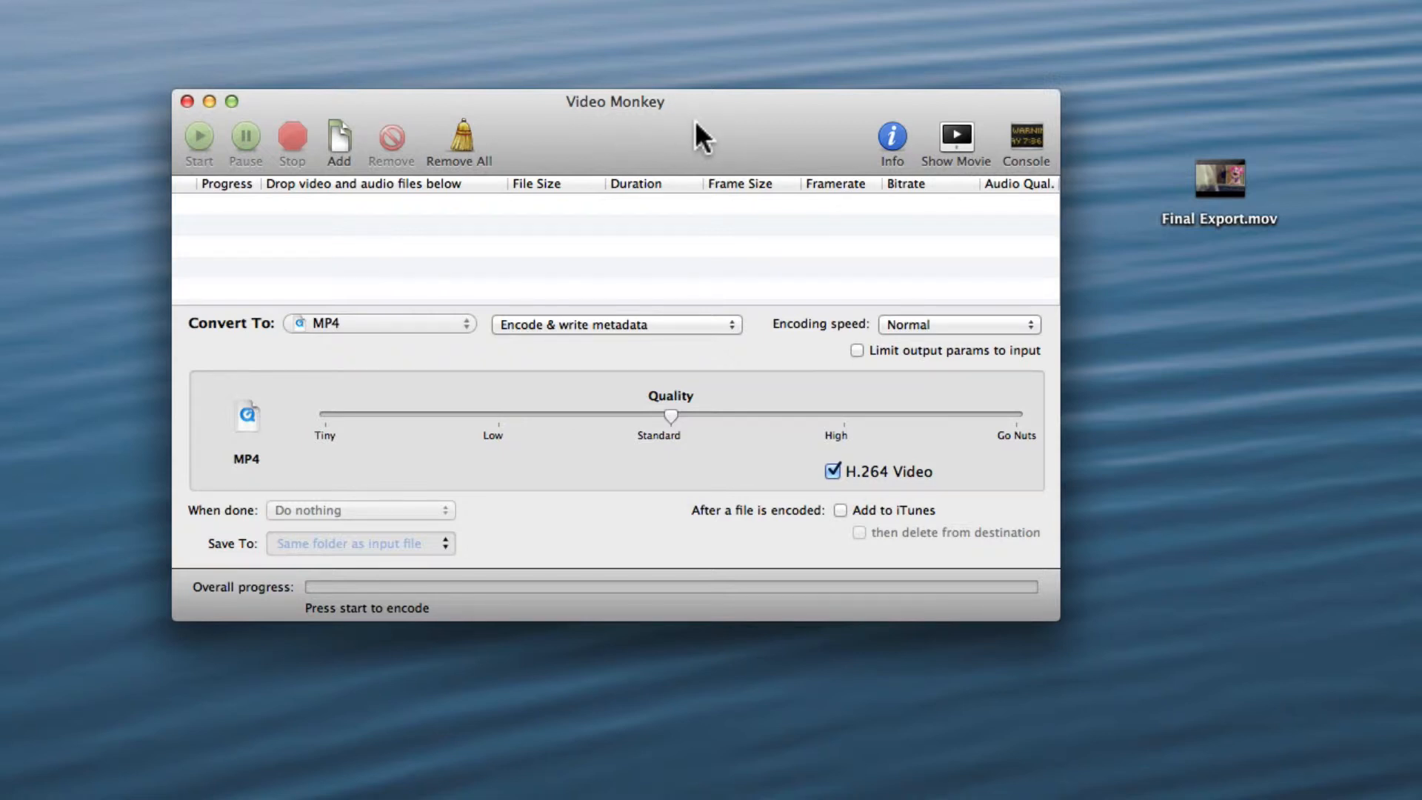
{"action": "left_click_drag", "start_coordinate": [1224, 178], "coordinate": [1152, 180]}
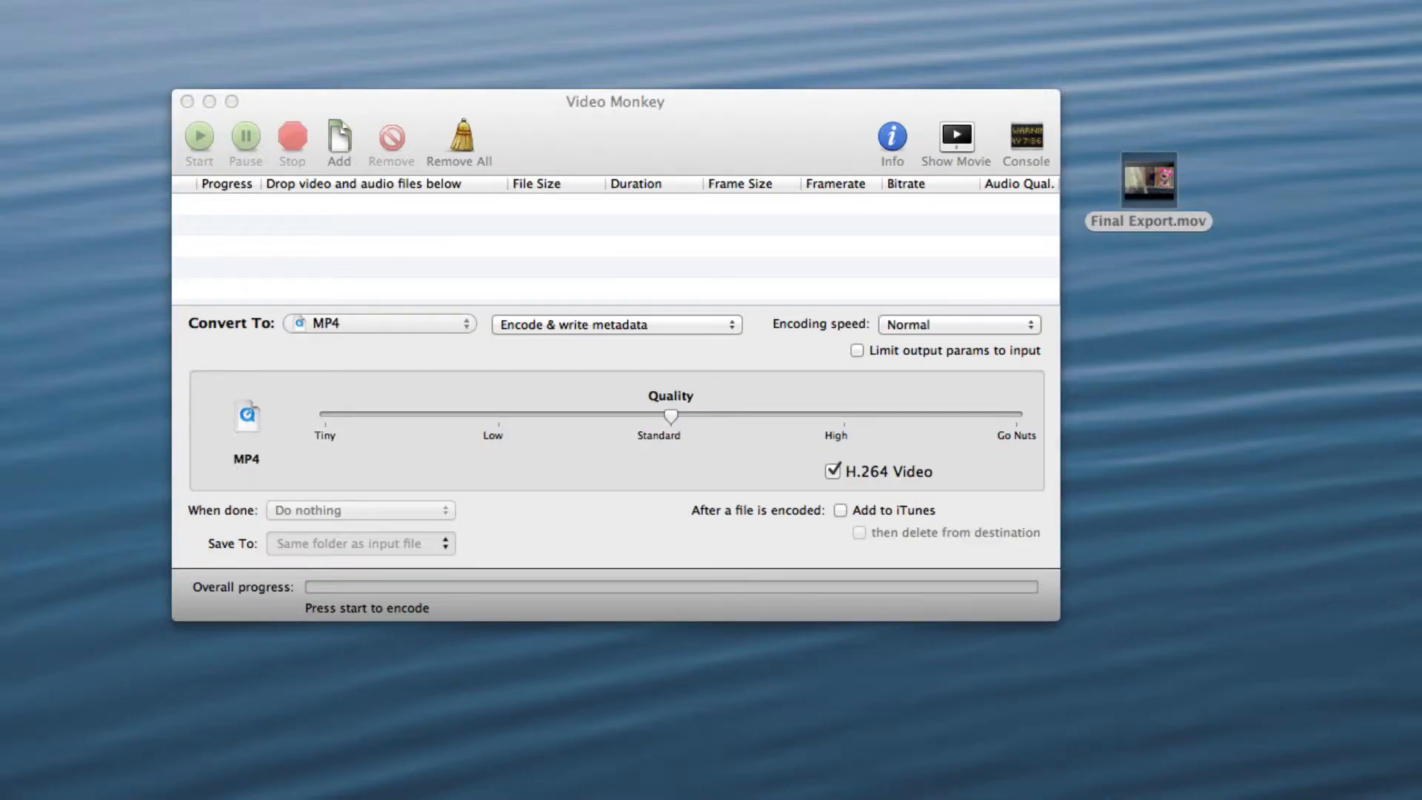
{"action": "key", "text": "super+w"}
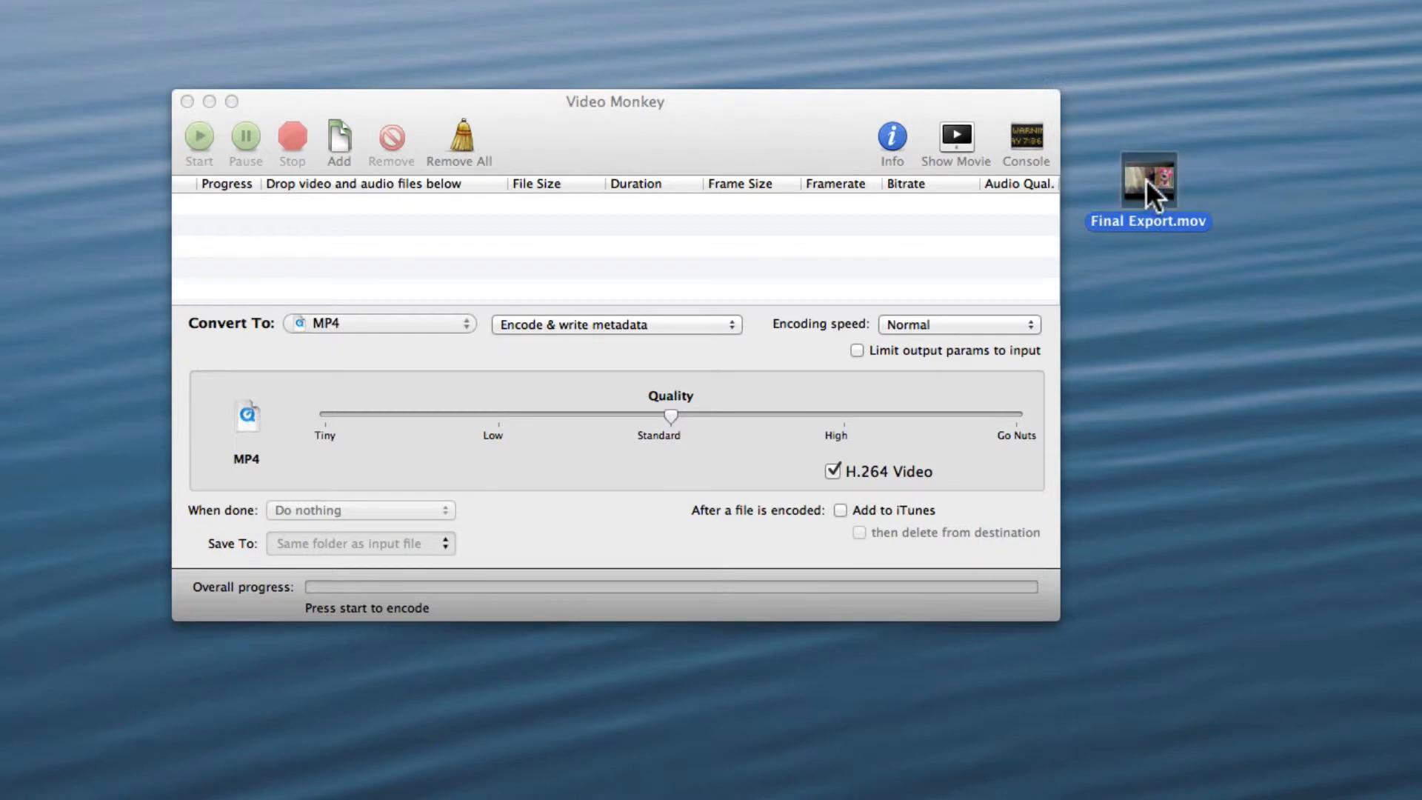
{"action": "left_click_drag", "start_coordinate": [1140, 181], "coordinate": [476, 237]}
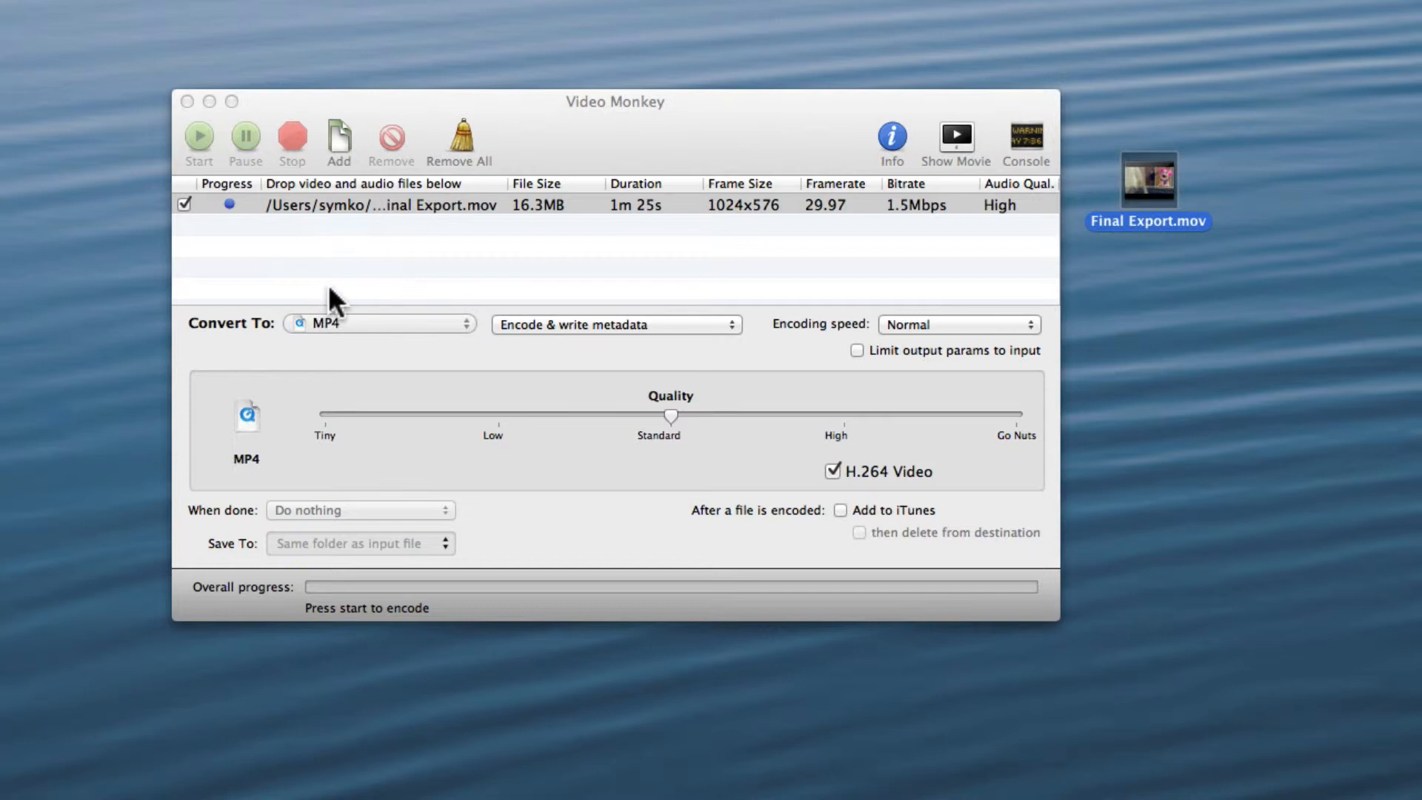
{"action": "left_click", "coordinate": [398, 338]}
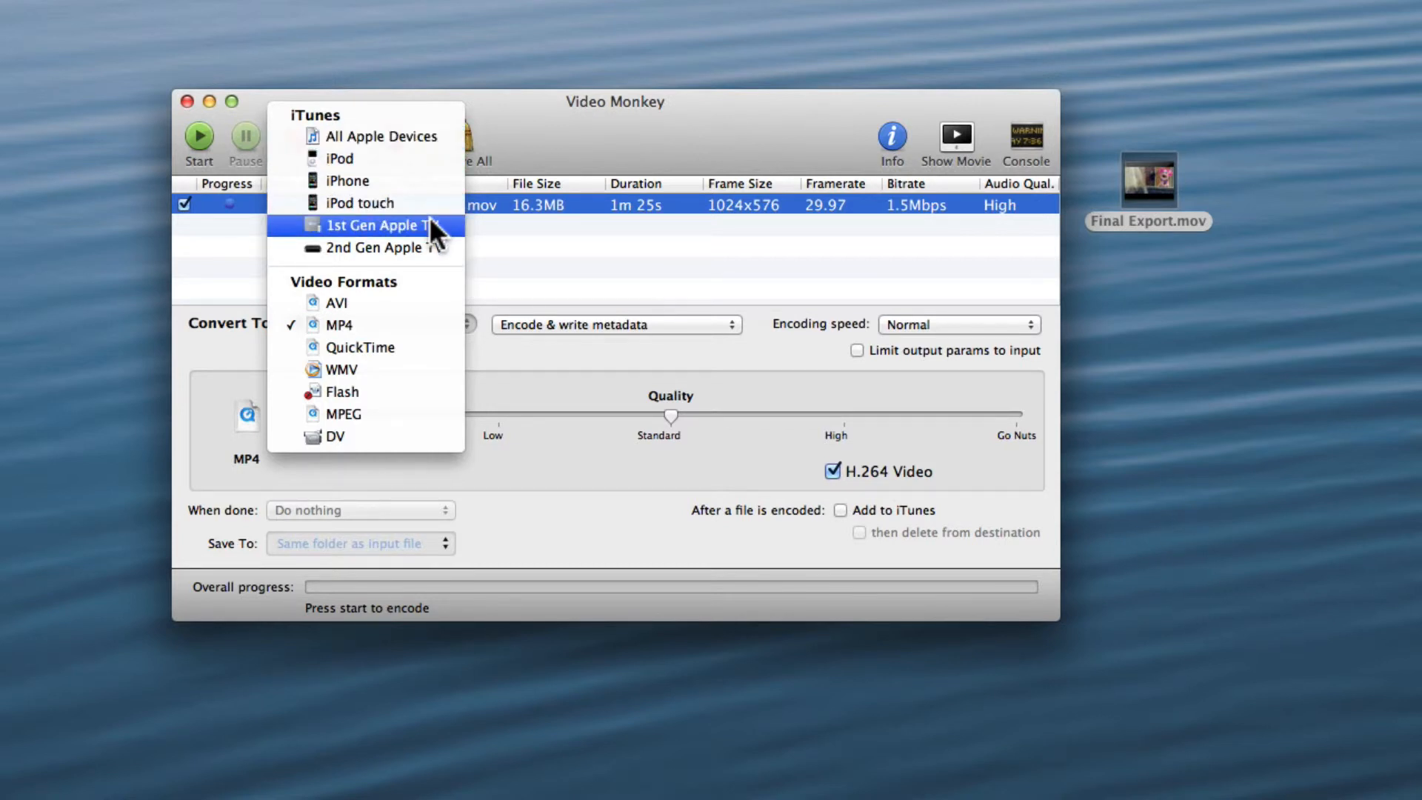
{"action": "left_click", "coordinate": [317, 326]}
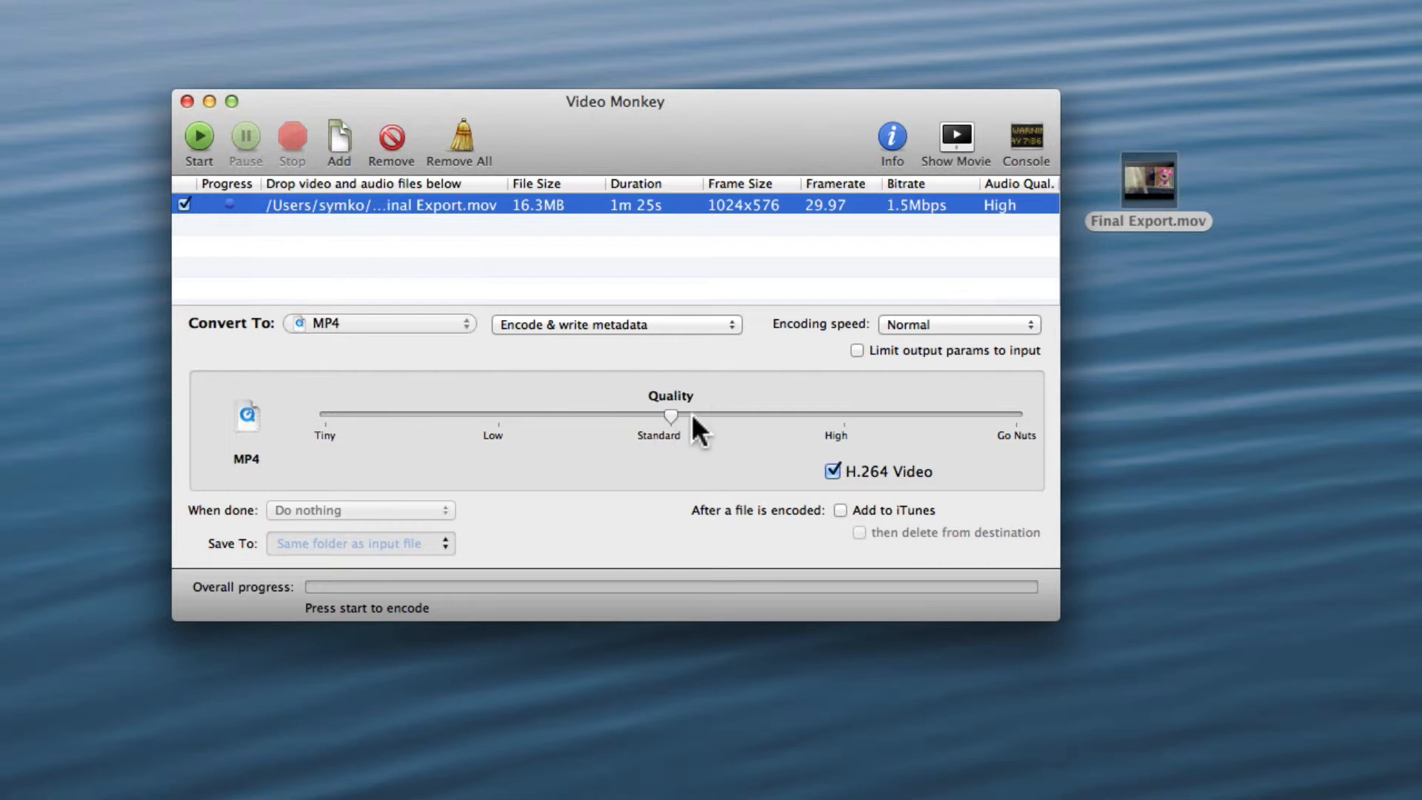
Set the MP4 quality between Standard and High, giving a bitrate of about 5.3 Mbps
{"action": "left_click_drag", "start_coordinate": [669, 416], "coordinate": [1044, 459]}
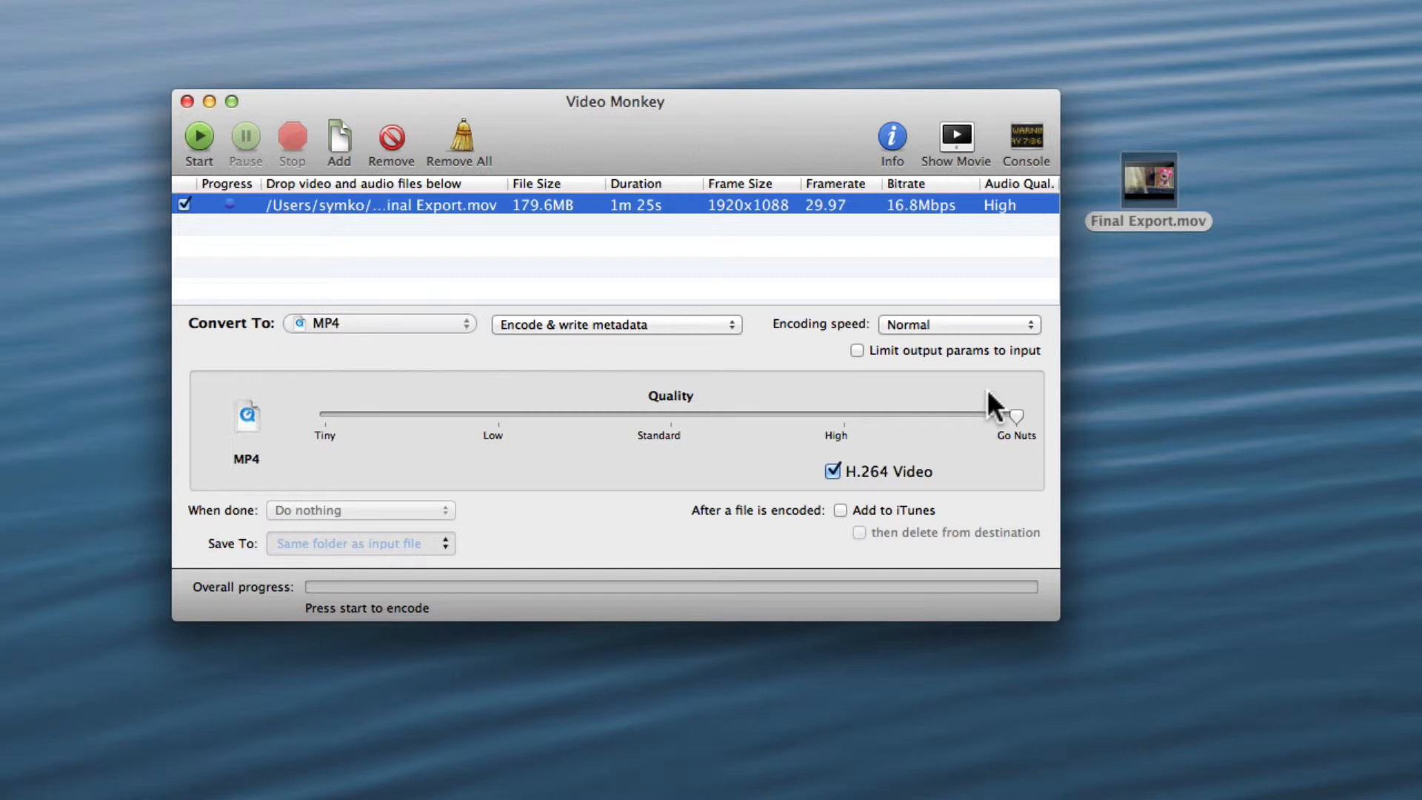
{"action": "left_click_drag", "start_coordinate": [1016, 416], "coordinate": [802, 433]}
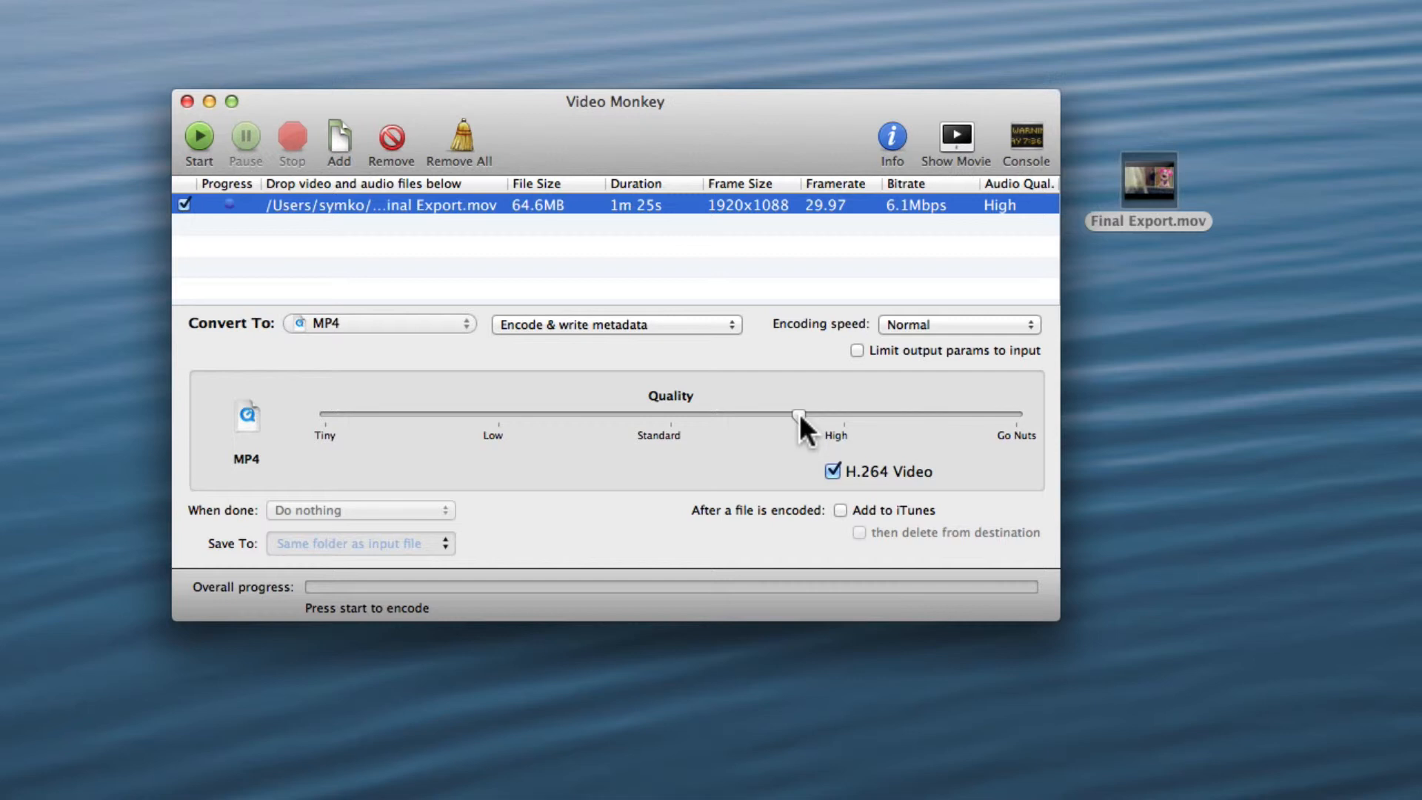
{"action": "left_click_drag", "start_coordinate": [799, 414], "coordinate": [771, 413]}
Try the Best (2 pass) encoding speed and return the setting to Normal
{"action": "left_click", "coordinate": [913, 325]}
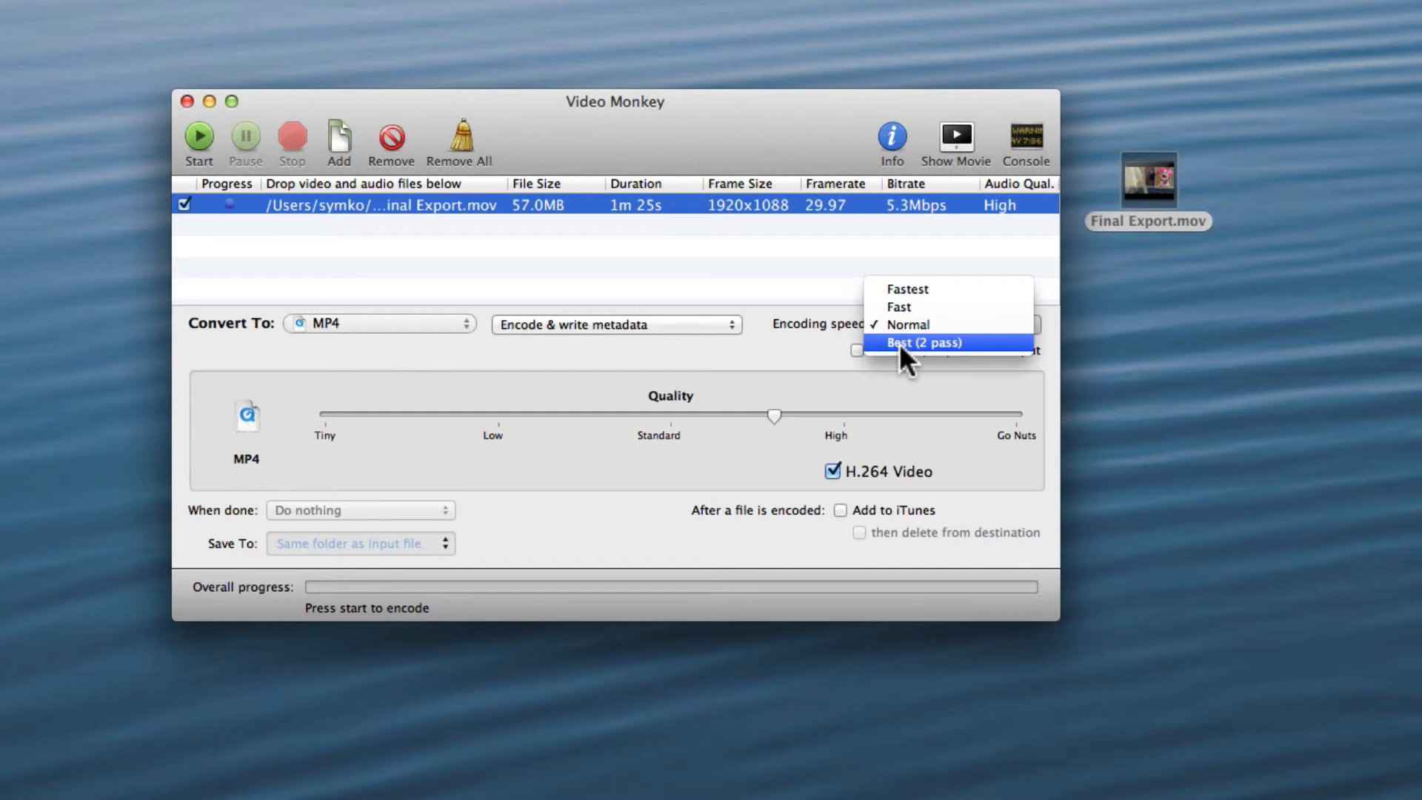
{"action": "left_click", "coordinate": [899, 344]}
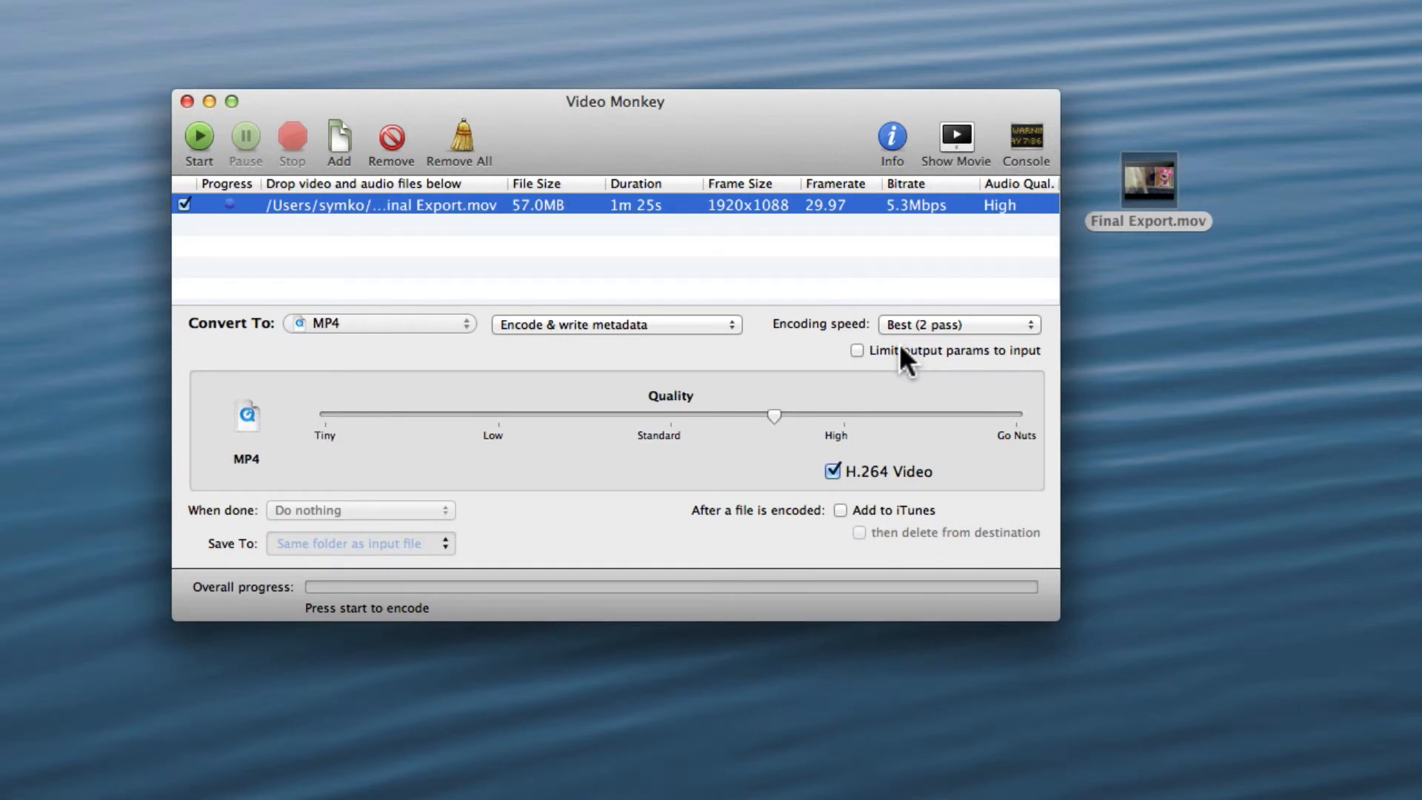
{"action": "left_click", "coordinate": [914, 327]}
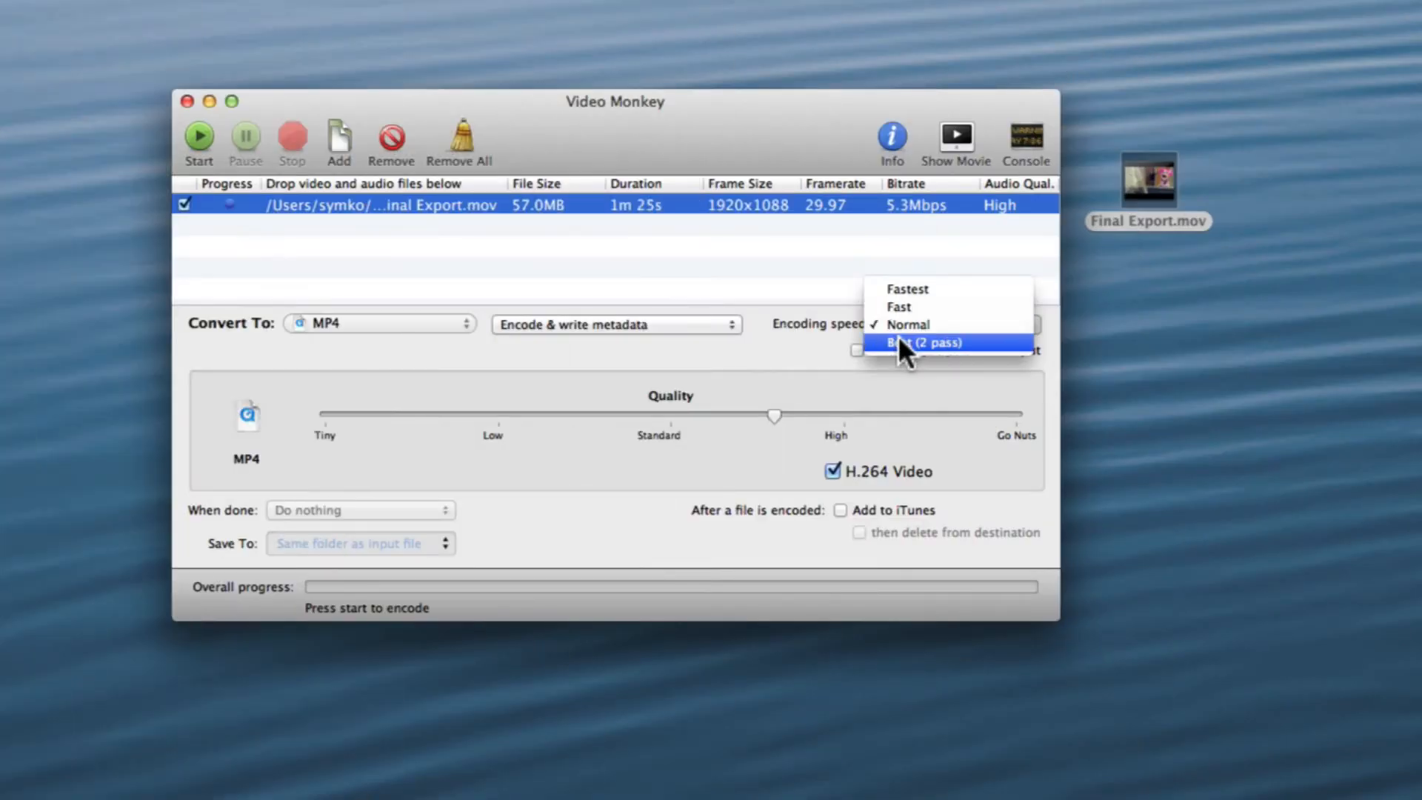
{"action": "left_click", "coordinate": [899, 336]}
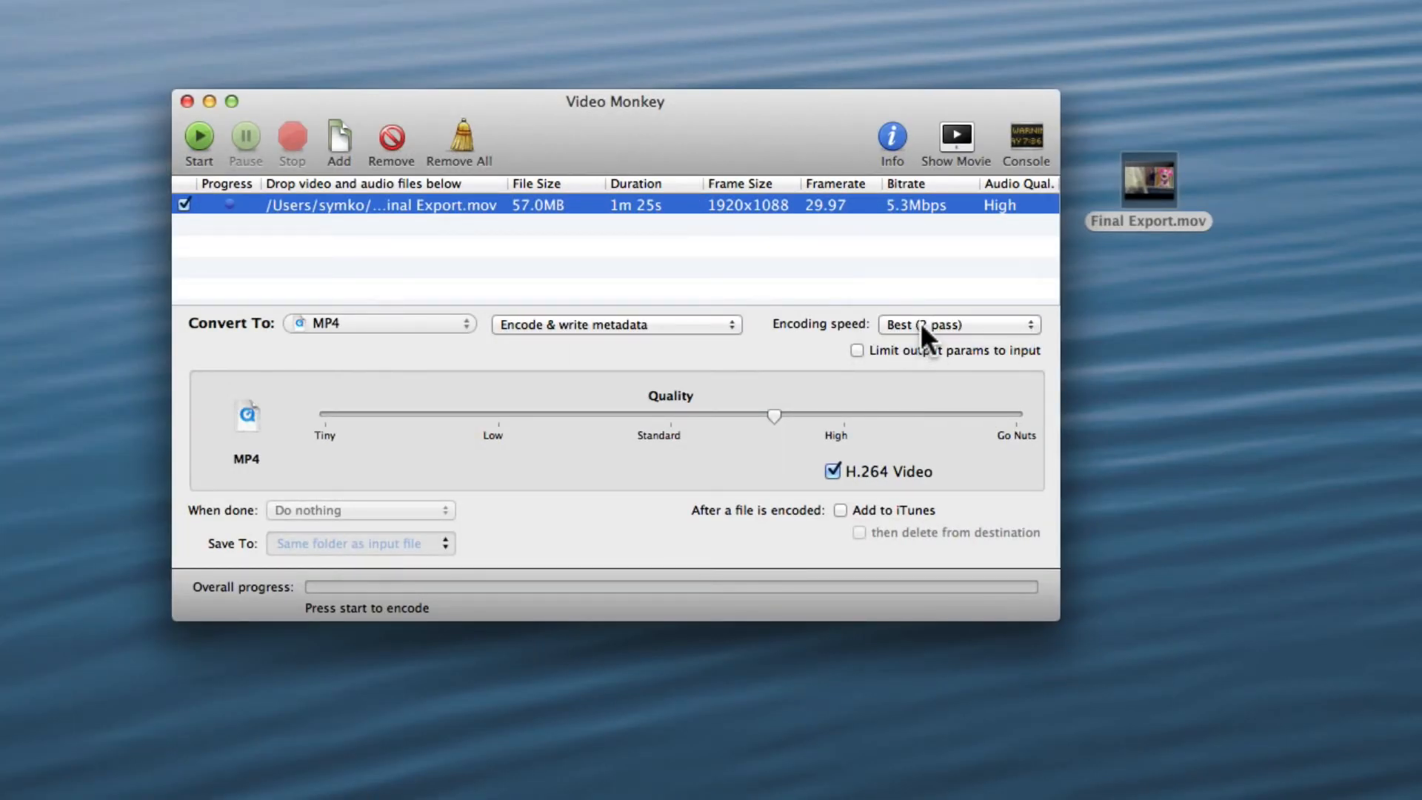
{"action": "left_click", "coordinate": [920, 321]}
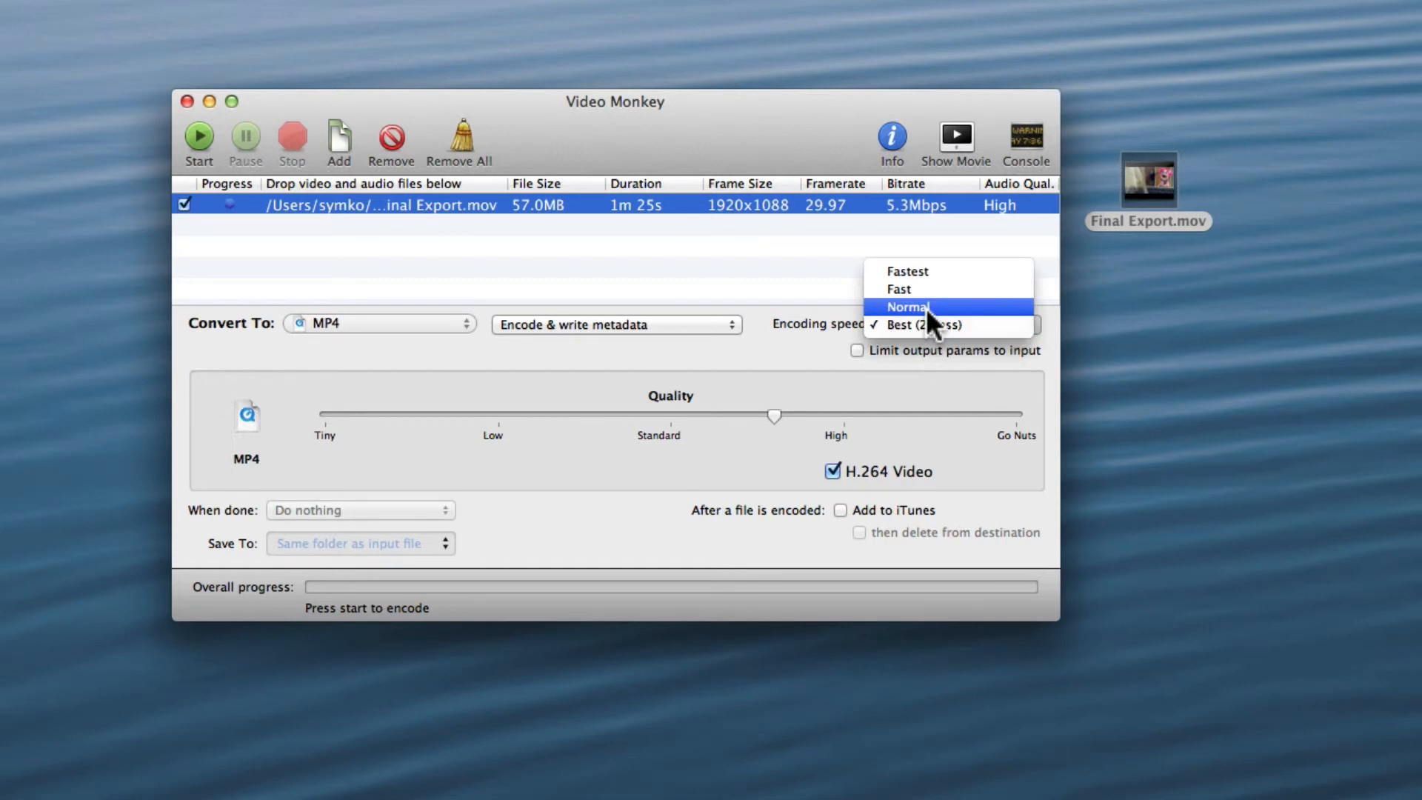
{"action": "left_click", "coordinate": [926, 308]}
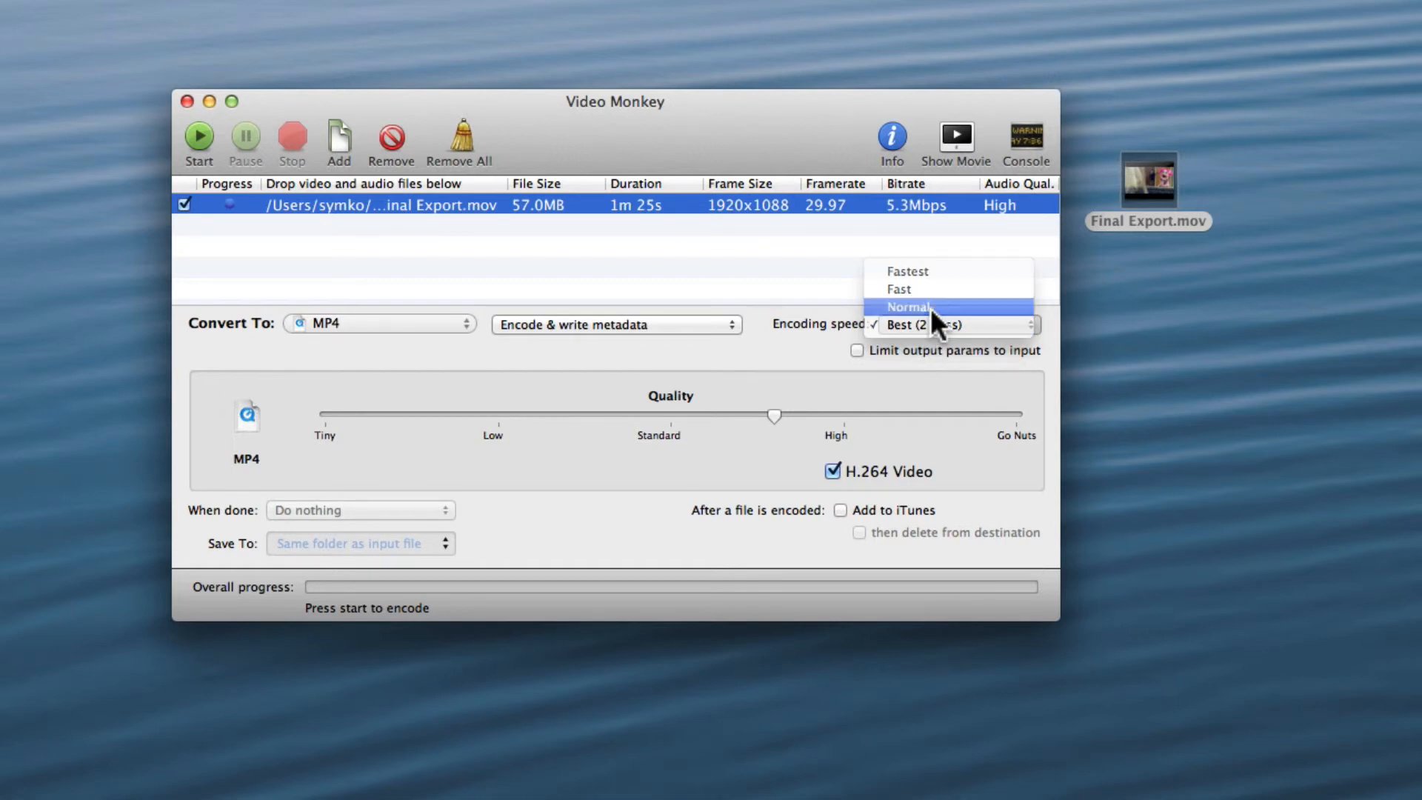
Encode Final Export.mov with the chosen settings and dismiss the completion message
{"action": "left_click", "coordinate": [193, 134]}
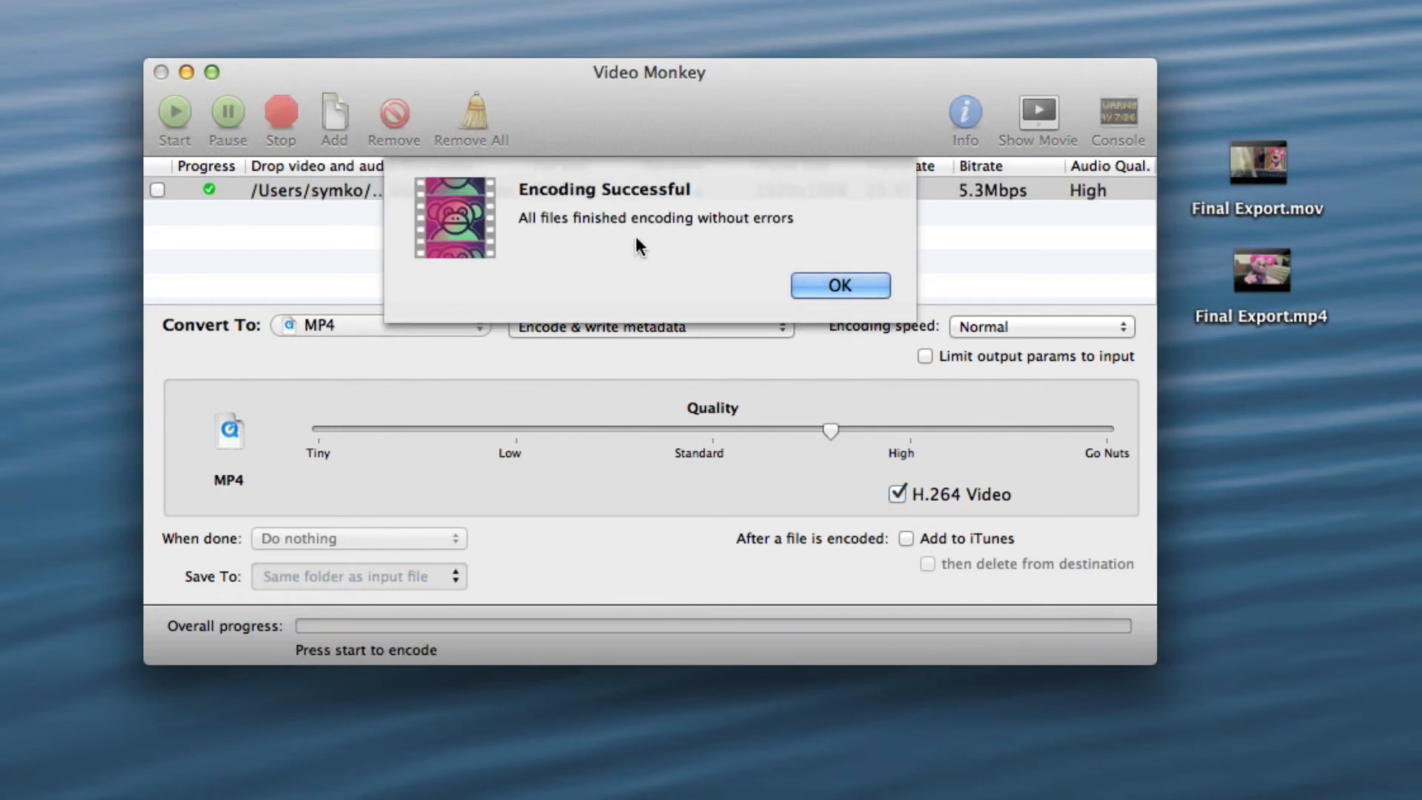
{"action": "left_click", "coordinate": [831, 285]}
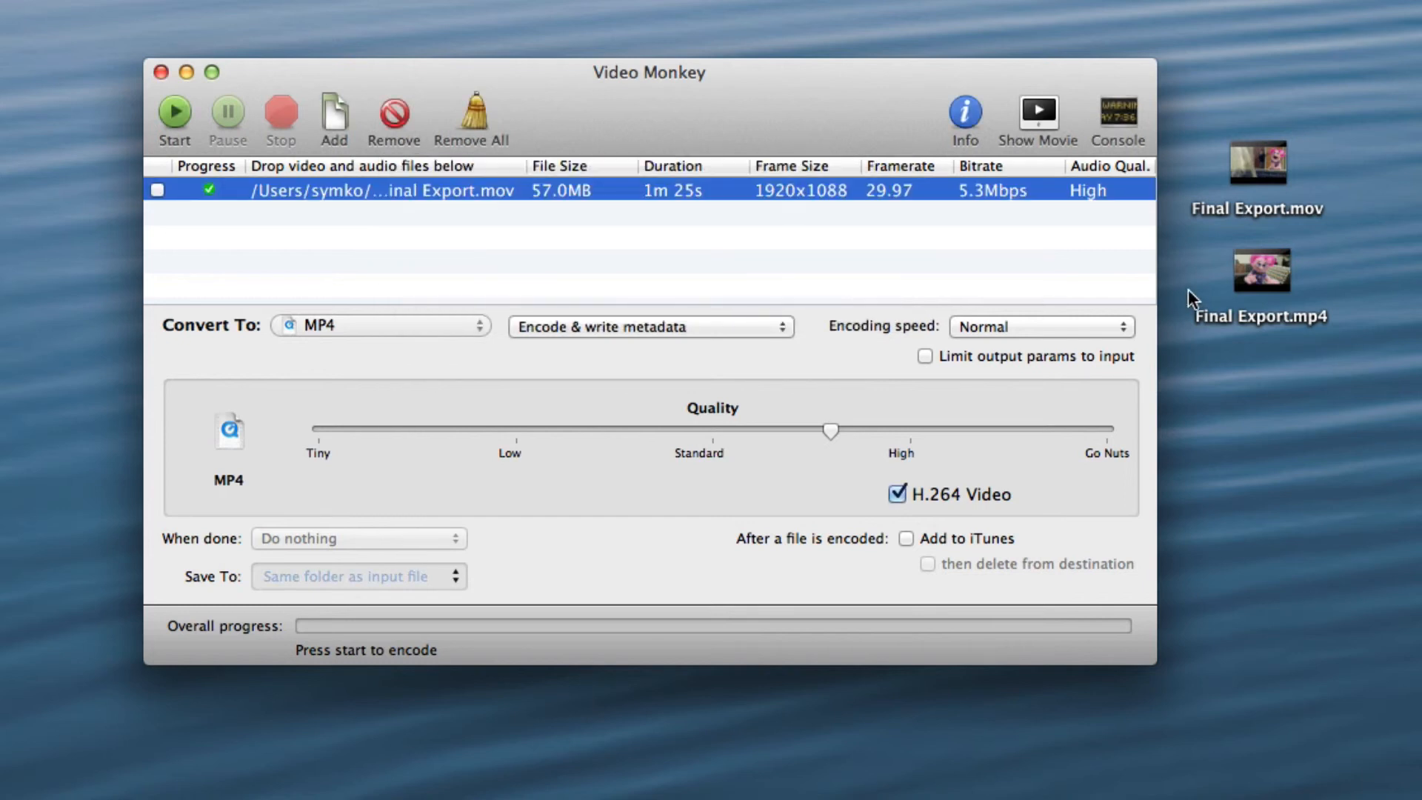
Inspect the file information of Final Export.mp4 on the desktop and close it
{"action": "left_click", "coordinate": [1259, 271]}
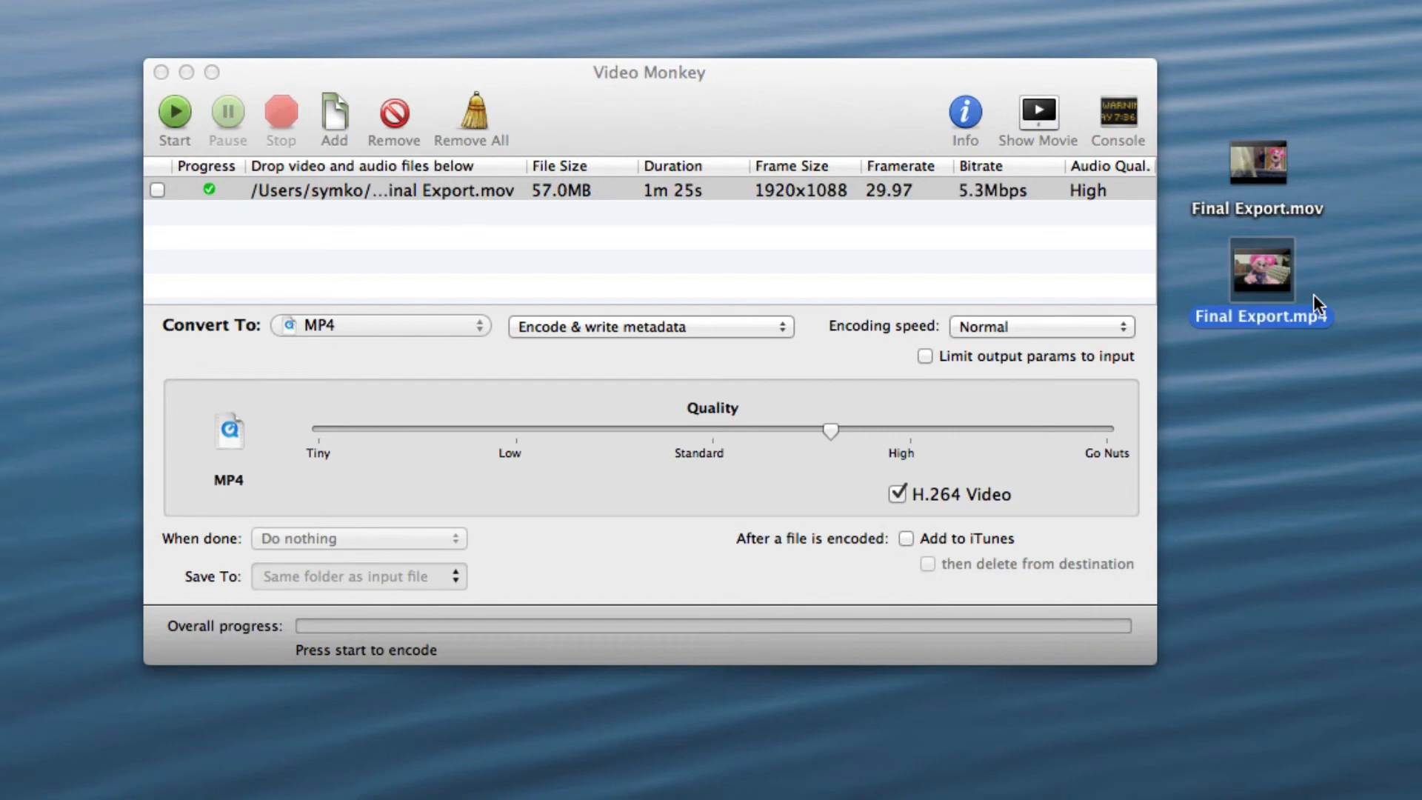
{"action": "key", "text": "super+i"}
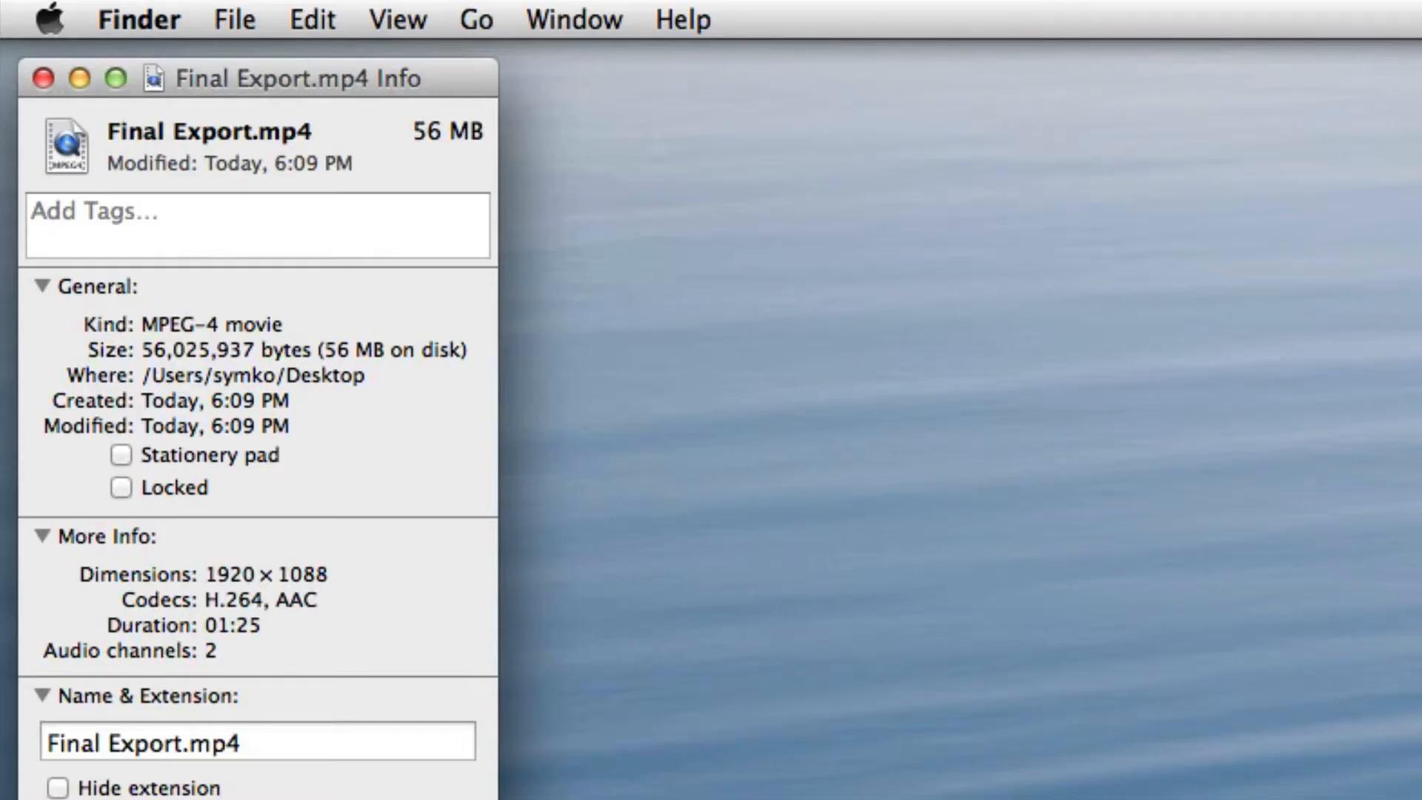
{"action": "left_click", "coordinate": [42, 76]}
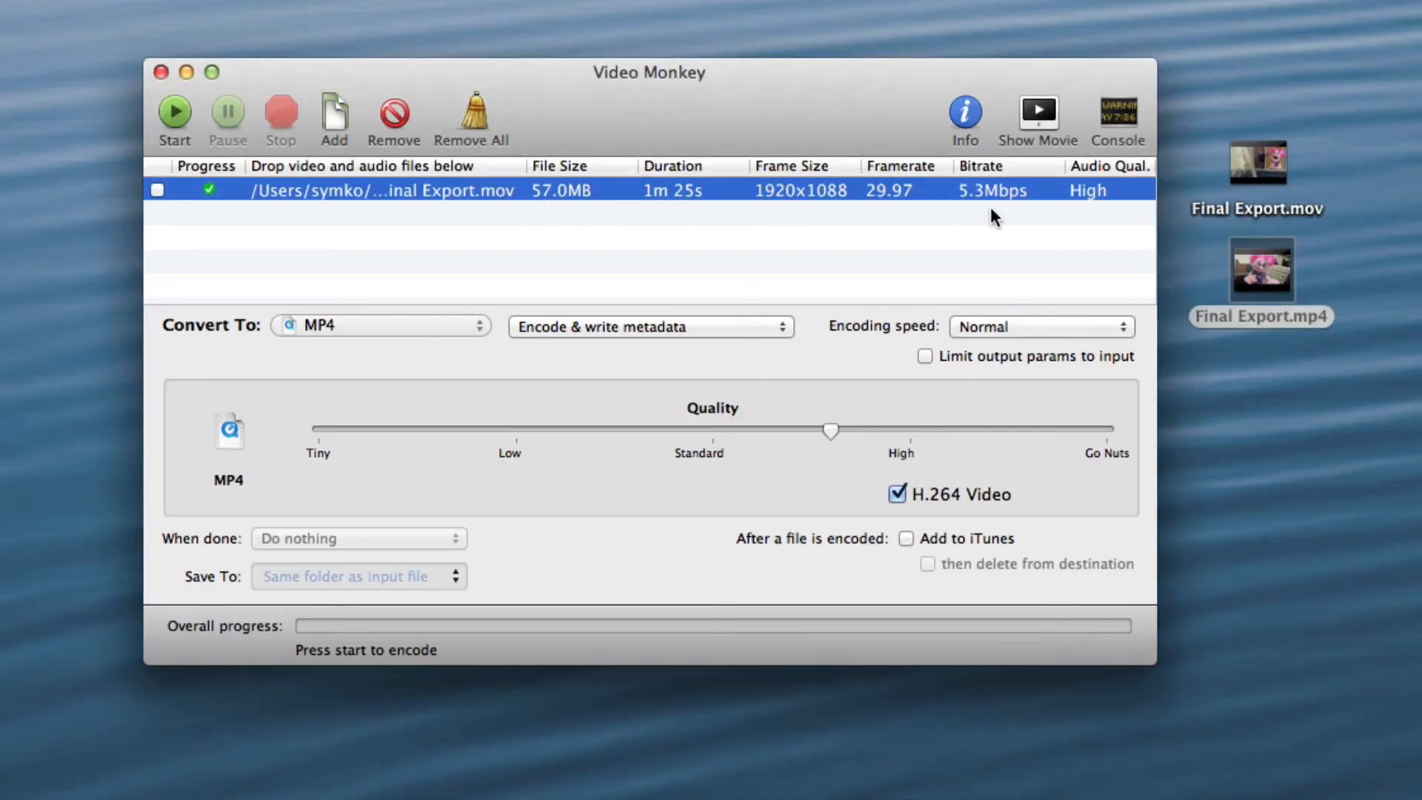
{"action": "left_click", "coordinate": [1349, 407]}
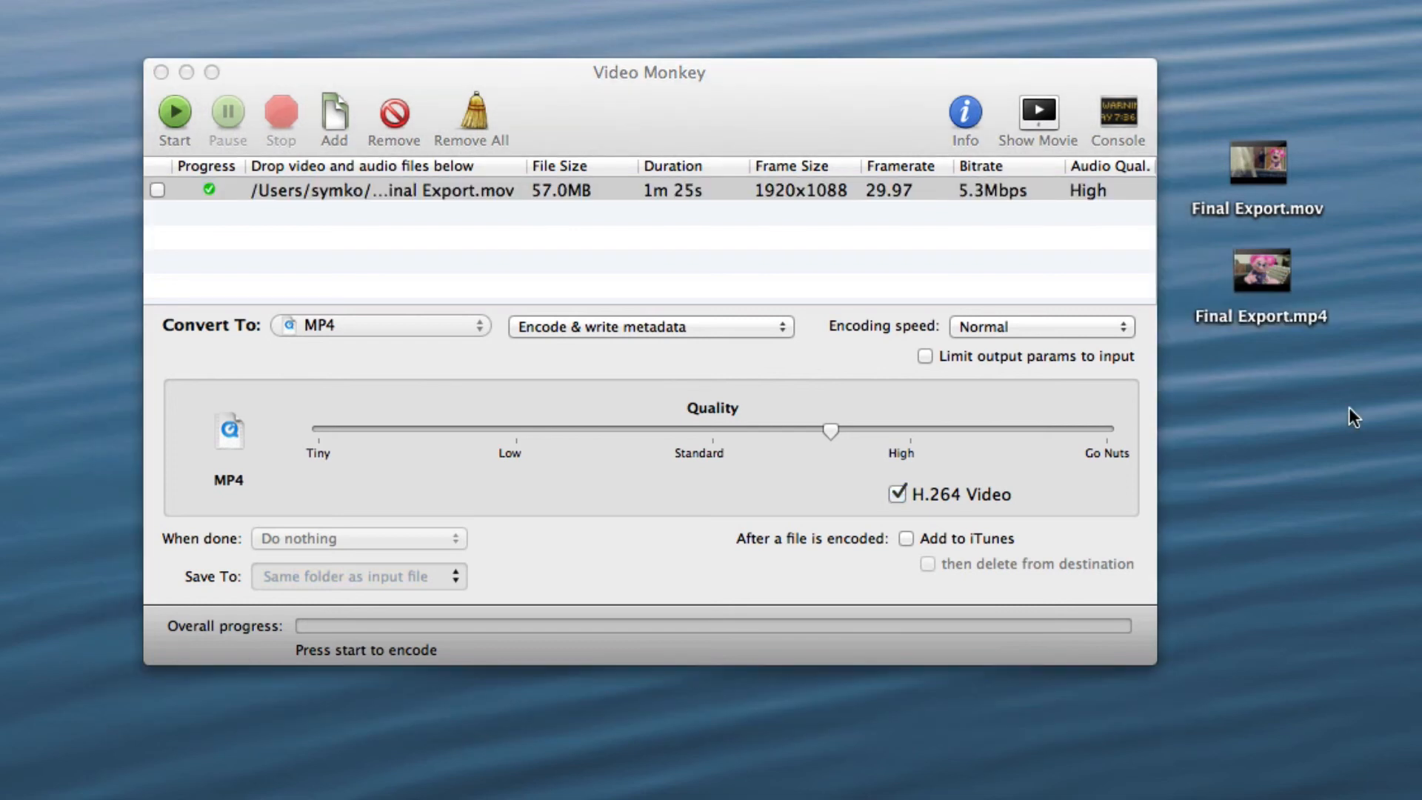